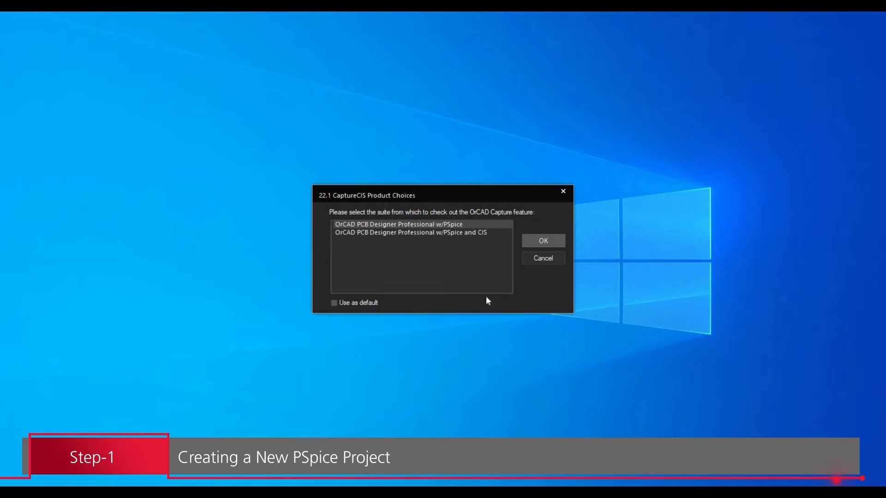
Choose the OrCAD PCB Designer Professional w/PSpice and CIS suite and start a new project named zener.
{"action": "left_click", "coordinate": [466, 232]}
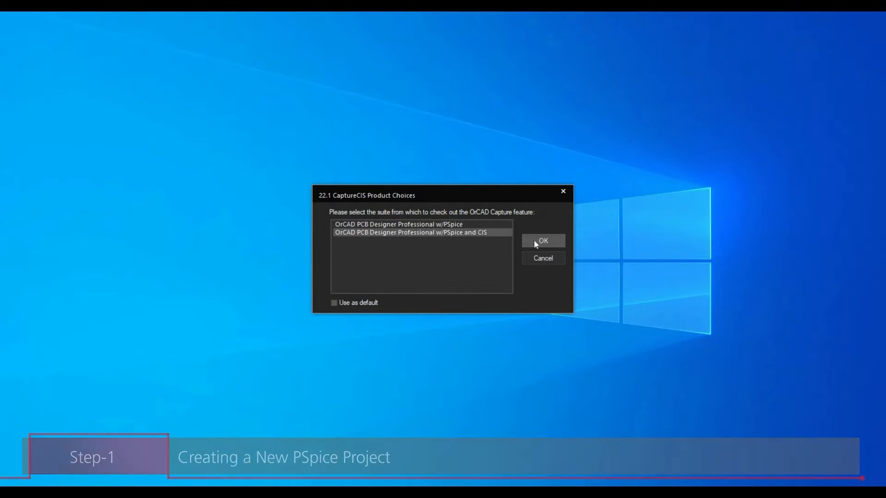
{"action": "left_click", "coordinate": [534, 242]}
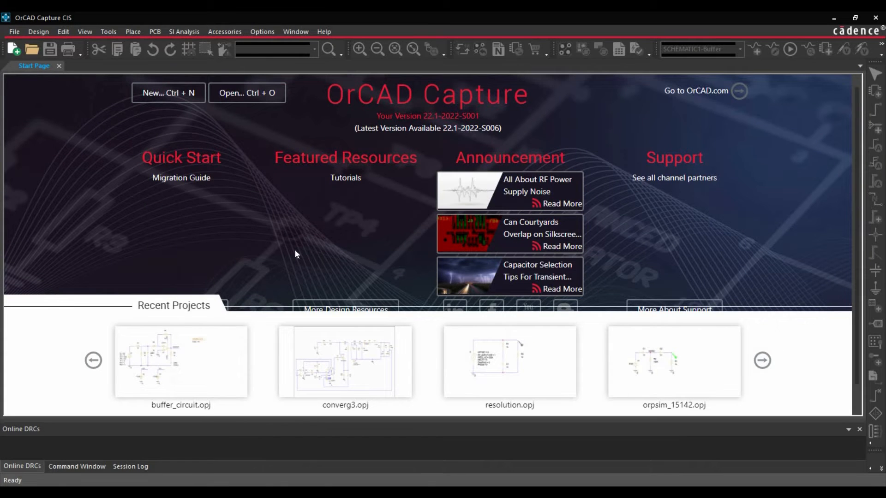
{"action": "left_click", "coordinate": [14, 32]}
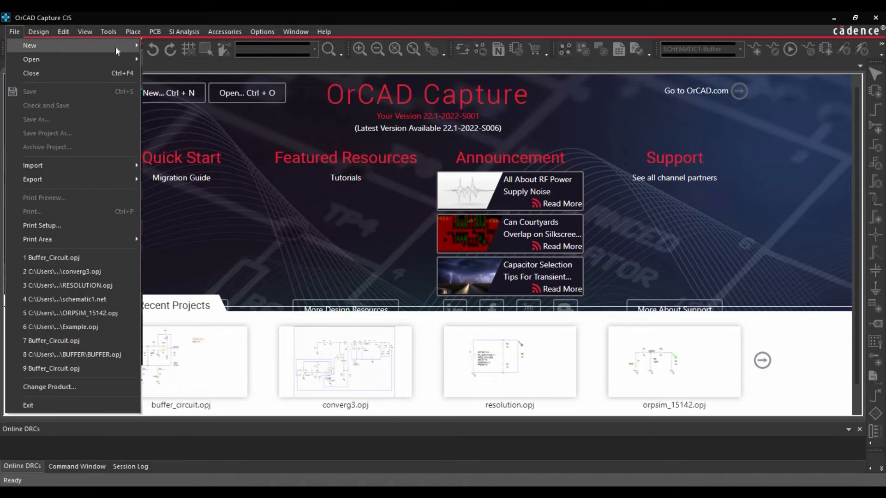
{"action": "mouse_move", "coordinate": [118, 46]}
{"action": "left_click", "coordinate": [171, 45]}
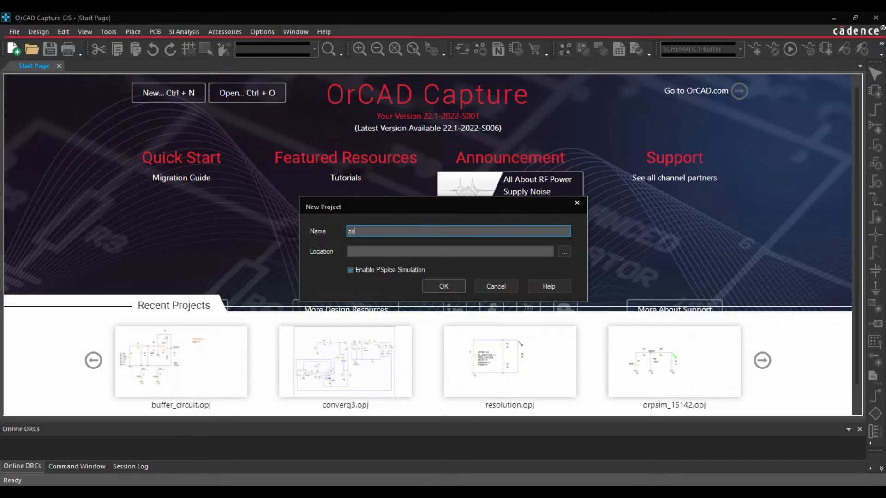
Create a folder named Zener Diode on the Desktop and set it as the project location.
{"action": "left_click", "coordinate": [563, 251]}
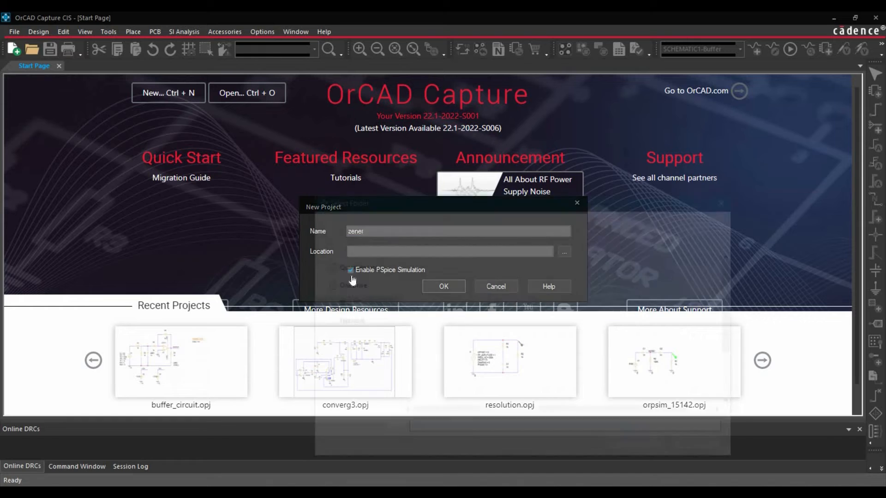
{"action": "scroll", "coordinate": [340, 291], "scroll_direction": "up", "scroll_amount": 4}
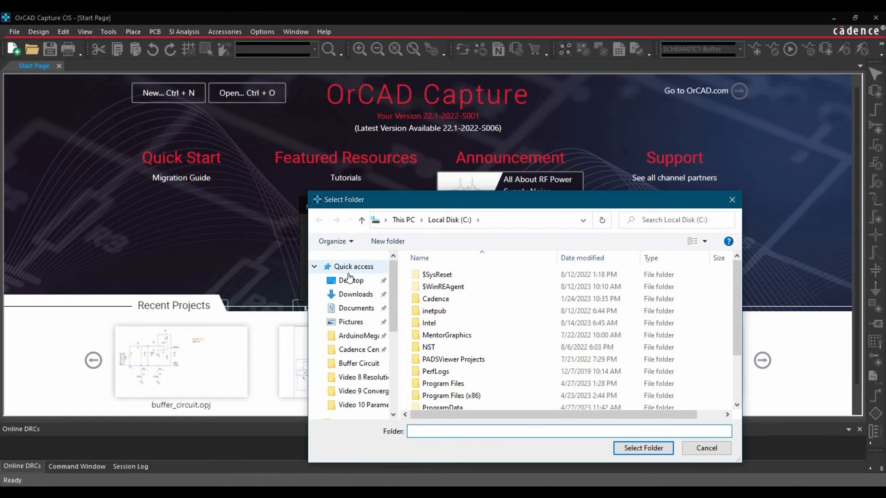
{"action": "left_click", "coordinate": [349, 280]}
{"action": "left_click", "coordinate": [386, 240]}
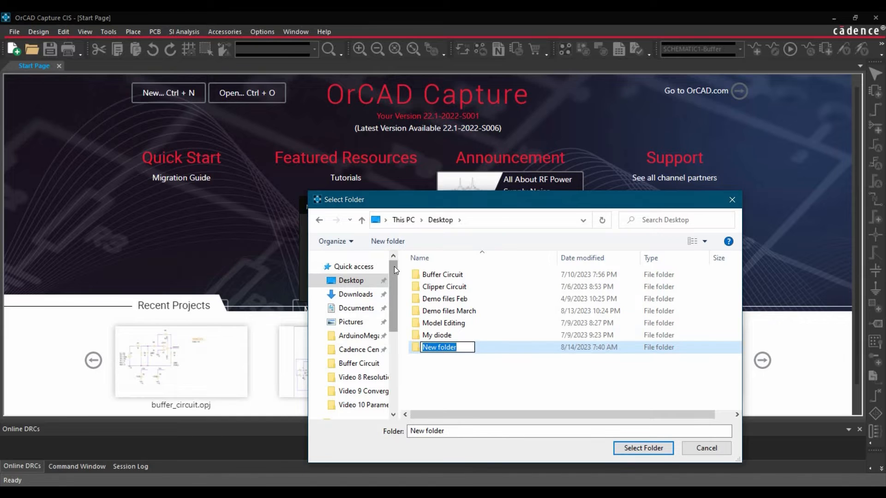
{"action": "type", "text": "Zener Diode"}
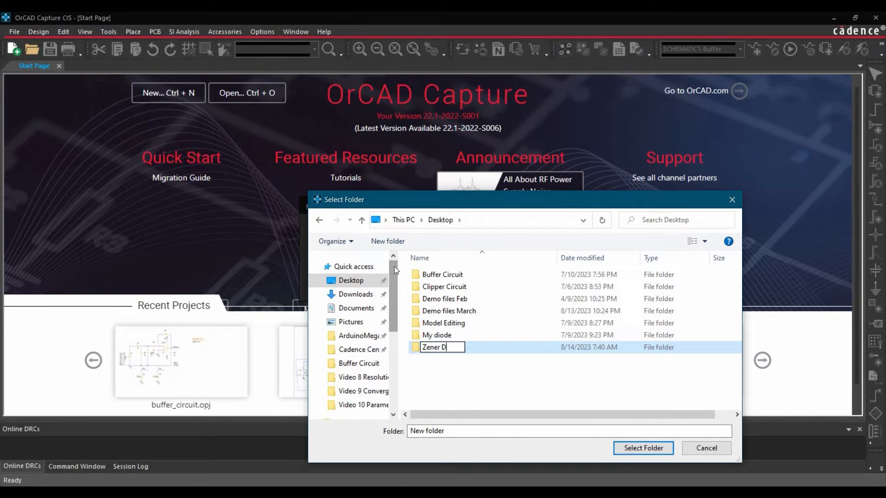
{"action": "double_click", "coordinate": [484, 346]}
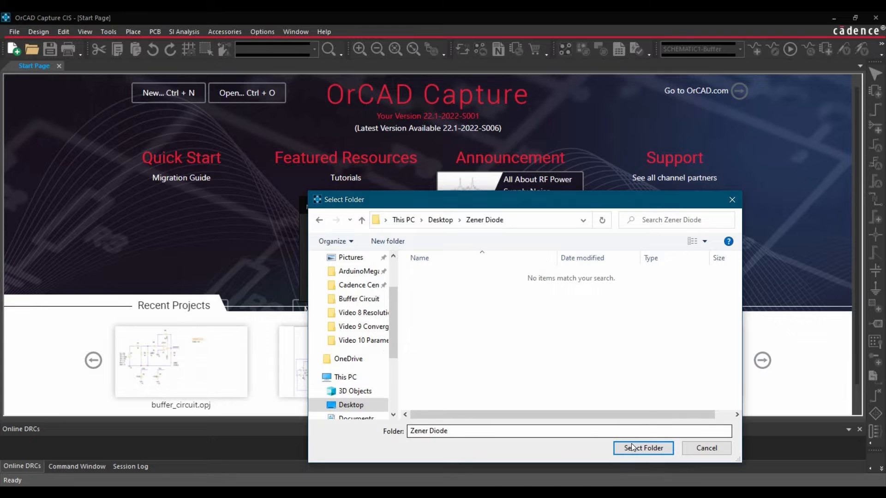
{"action": "left_click", "coordinate": [632, 444]}
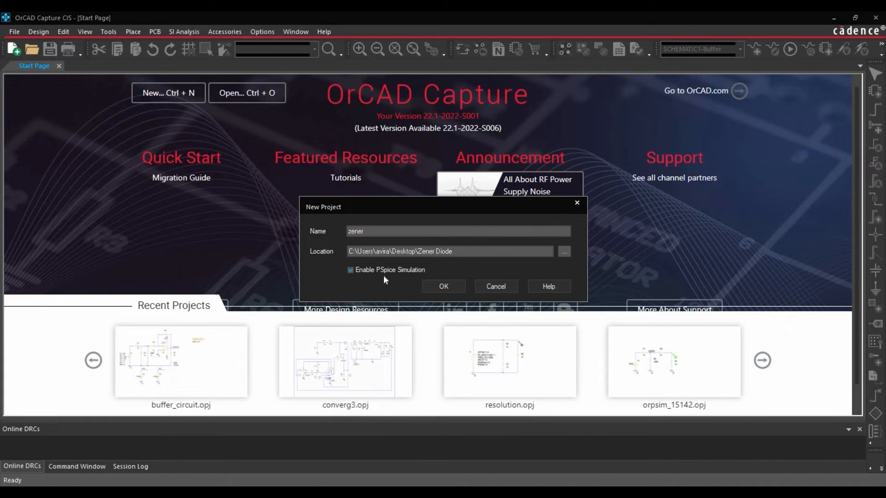
Create the PSpice-enabled project as a blank project.
{"action": "left_click", "coordinate": [443, 287]}
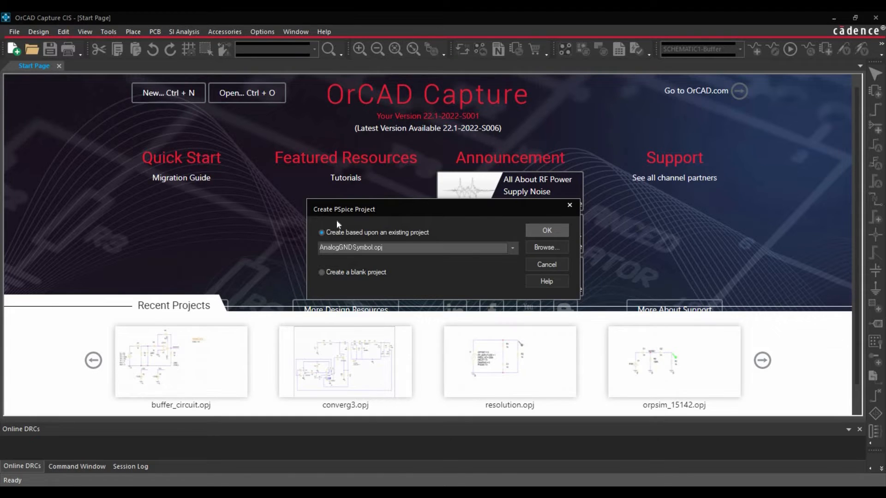
{"action": "left_click", "coordinate": [365, 273]}
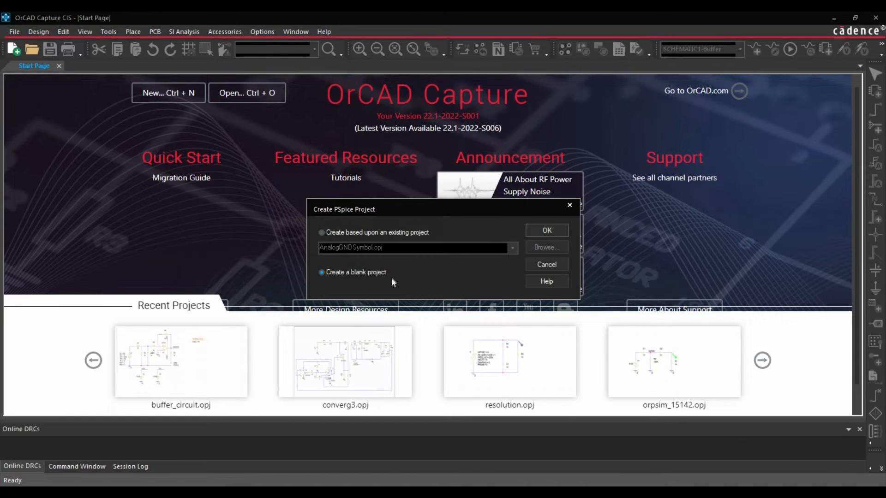
{"action": "left_click", "coordinate": [546, 230]}
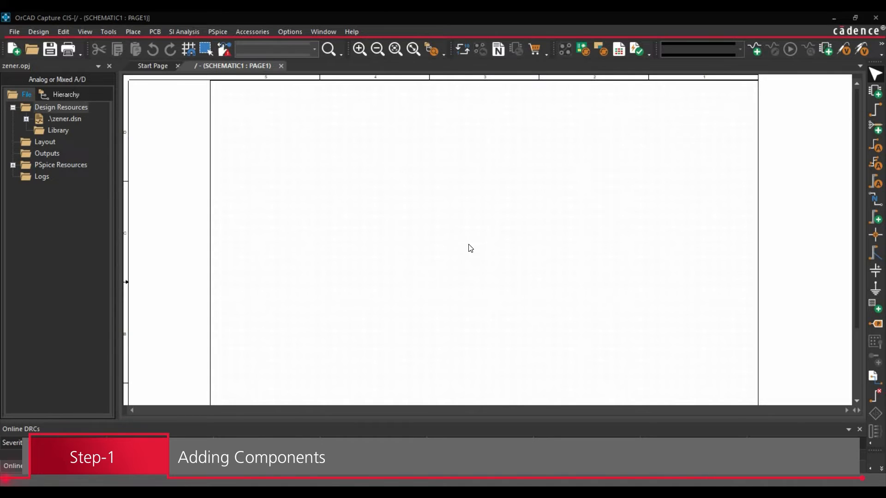
Find the VDC part in the PSpice component library and place the DC voltage source on the schematic.
{"action": "left_click", "coordinate": [131, 32]}
{"action": "left_click", "coordinate": [189, 85]}
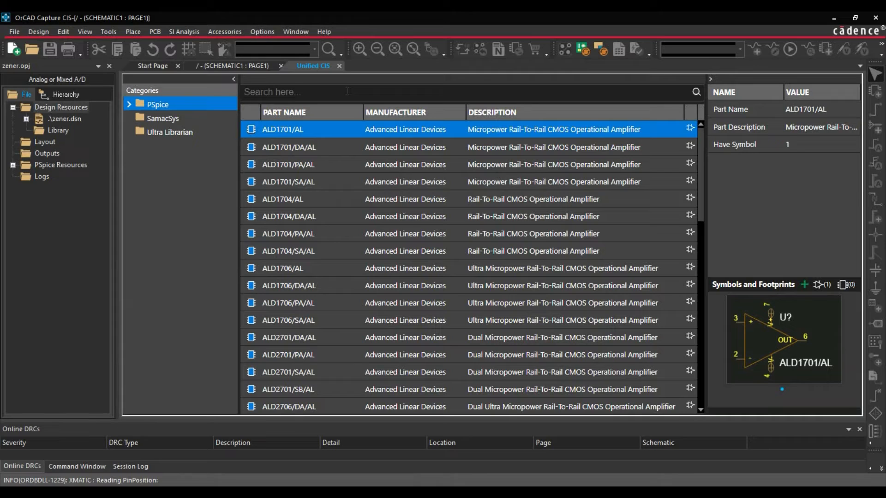
{"action": "left_click", "coordinate": [347, 90]}
{"action": "type", "text": "VDC"}
{"action": "key", "text": "Return"}
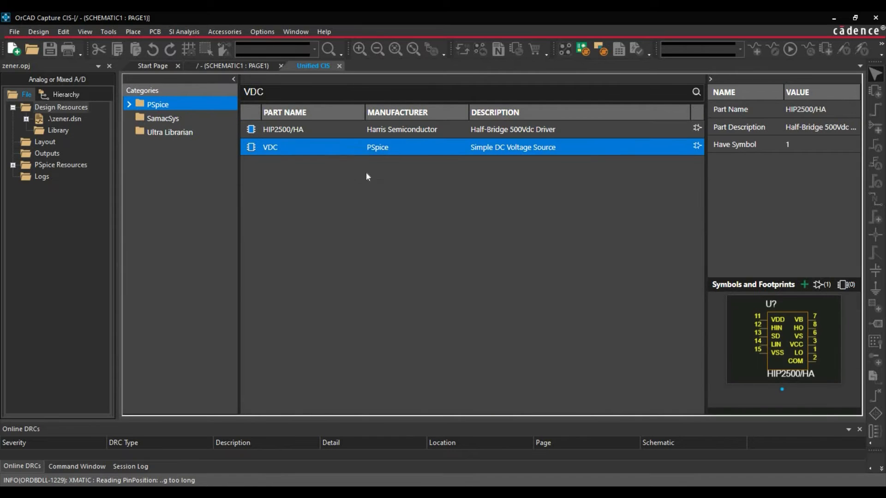
{"action": "right_click", "coordinate": [340, 148]}
{"action": "left_click", "coordinate": [354, 161]}
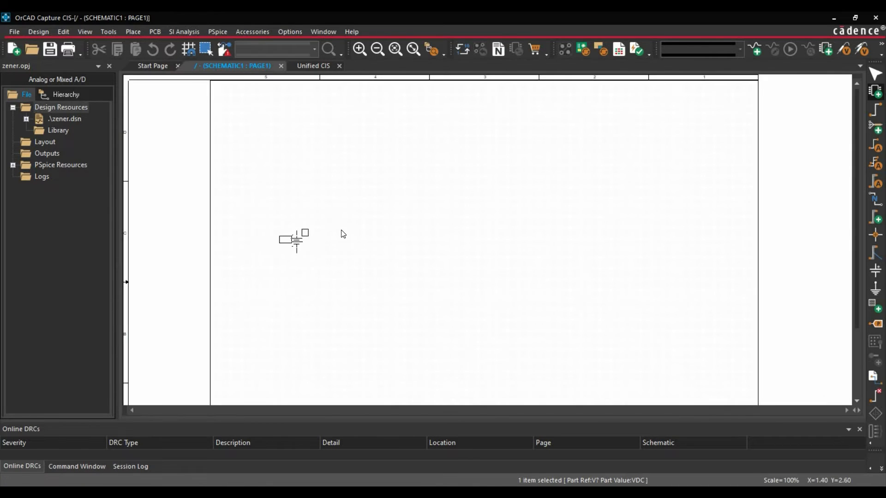
{"action": "left_click", "coordinate": [296, 238]}
Search the library for Resistor and place the general purpose resistor R above and beside the voltage source.
{"action": "left_click", "coordinate": [314, 65]}
{"action": "double_click", "coordinate": [315, 93]}
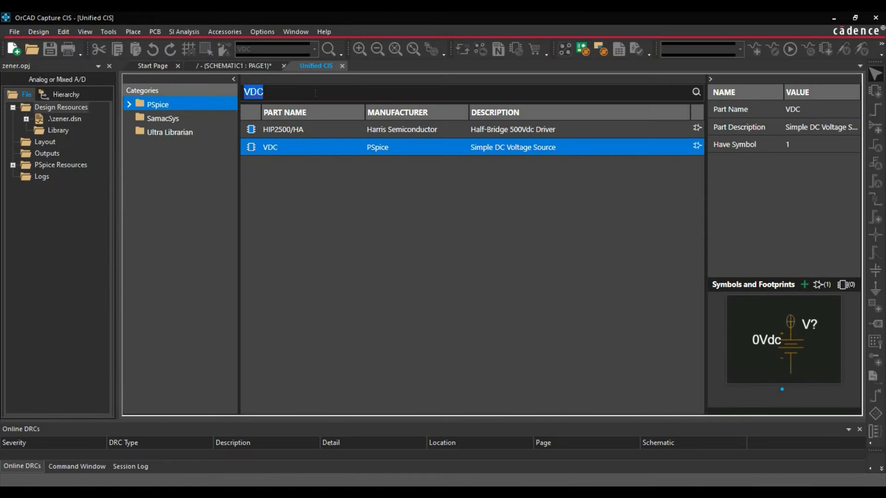
{"action": "type", "text": "Resistor"}
{"action": "key", "text": "Return"}
{"action": "left_click", "coordinate": [457, 317]}
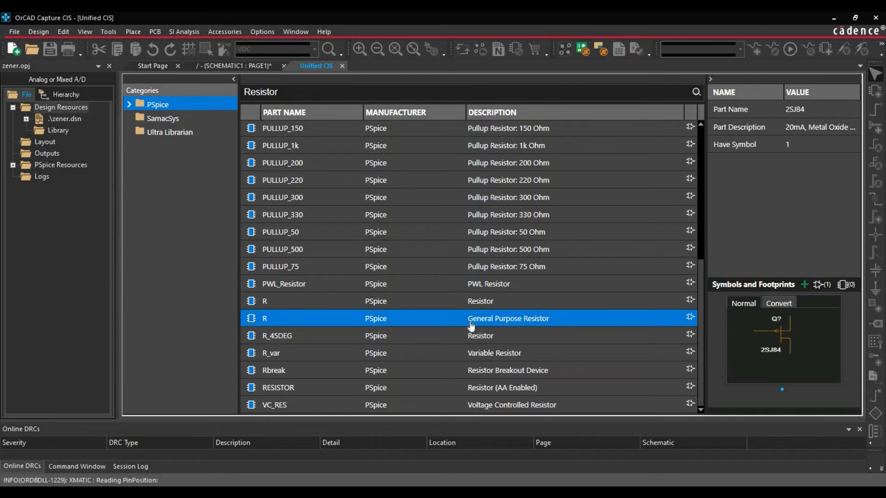
{"action": "left_click", "coordinate": [472, 326]}
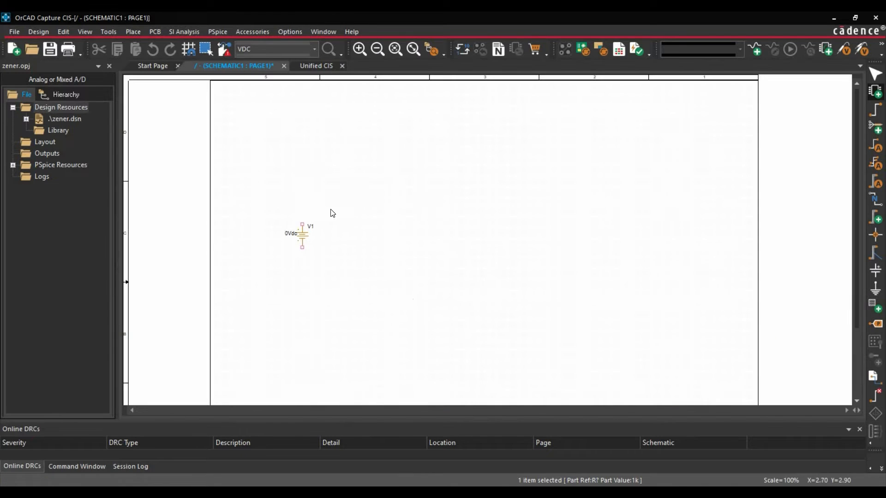
{"action": "left_click", "coordinate": [329, 214]}
{"action": "right_click", "coordinate": [359, 223]}
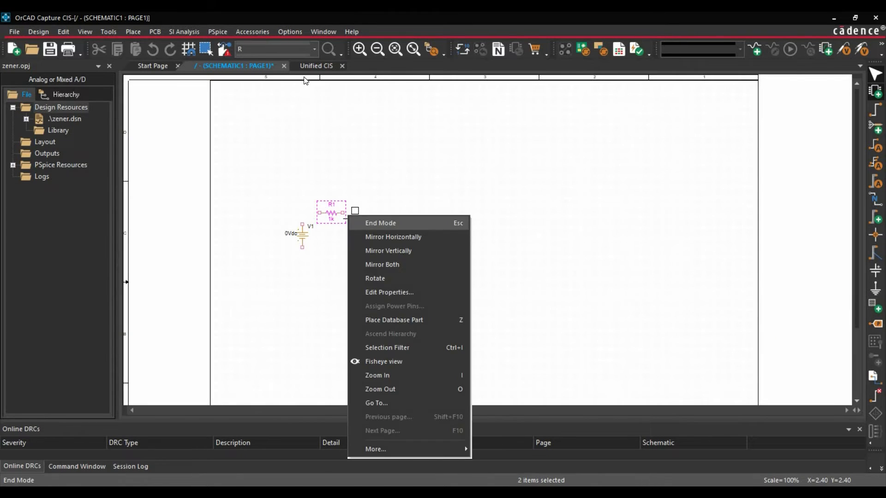
{"action": "left_click", "coordinate": [376, 222]}
Find the D1N750 zener diode in the library and place it, rotated vertically, below and beyond the resistor.
{"action": "left_click", "coordinate": [314, 65]}
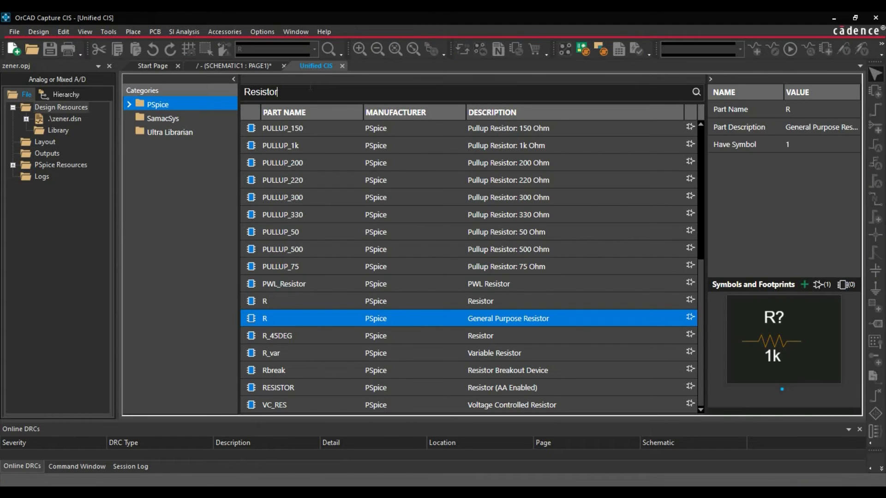
{"action": "double_click", "coordinate": [311, 87]}
{"action": "key", "text": "BackSpace"}
{"action": "type", "text": "D1N750"}
{"action": "key", "text": "Return"}
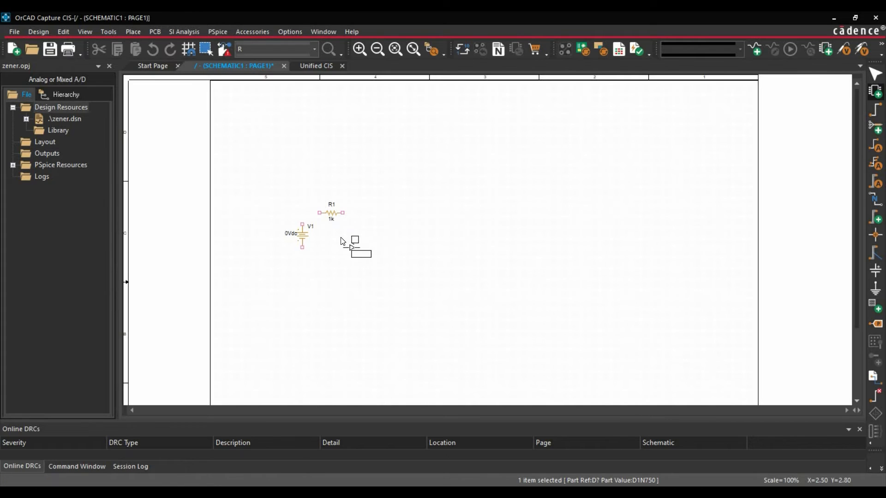
{"action": "key", "text": "r"}
{"action": "left_click", "coordinate": [343, 231]}
{"action": "right_click", "coordinate": [395, 209]}
{"action": "left_click", "coordinate": [415, 218]}
{"action": "scroll", "coordinate": [326, 244], "scroll_direction": "up", "scroll_amount": 1, "text": "ctrl"}
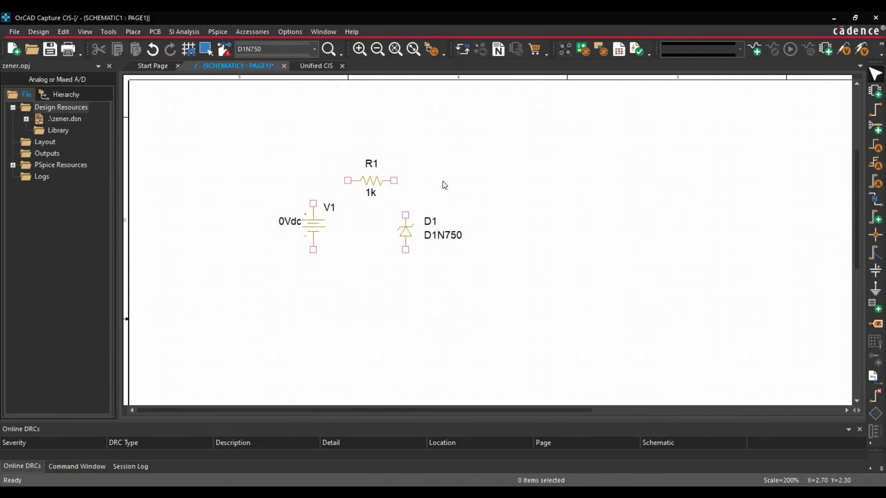
Wire the voltage source, resistor R1 and zener diode D1 into a closed series loop.
{"action": "key", "text": "w"}
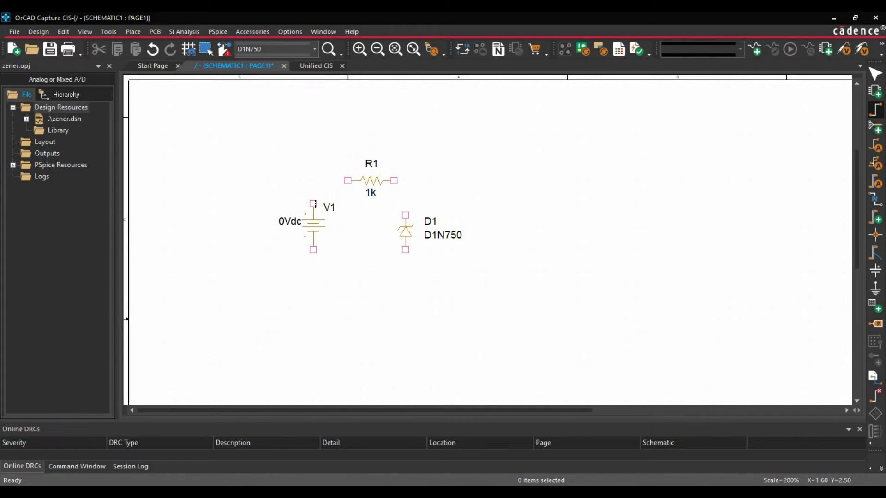
{"action": "left_click", "coordinate": [314, 203]}
{"action": "left_click", "coordinate": [348, 180]}
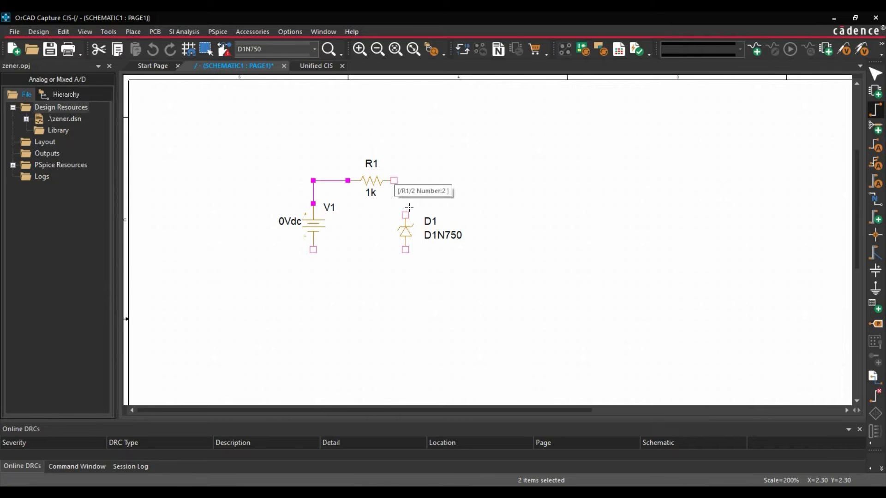
{"action": "left_click", "coordinate": [394, 180]}
{"action": "left_click", "coordinate": [405, 215]}
{"action": "left_click", "coordinate": [406, 250]}
{"action": "left_click", "coordinate": [371, 296]}
{"action": "left_click", "coordinate": [313, 250]}
{"action": "right_click", "coordinate": [346, 262]}
{"action": "left_click", "coordinate": [362, 269]}
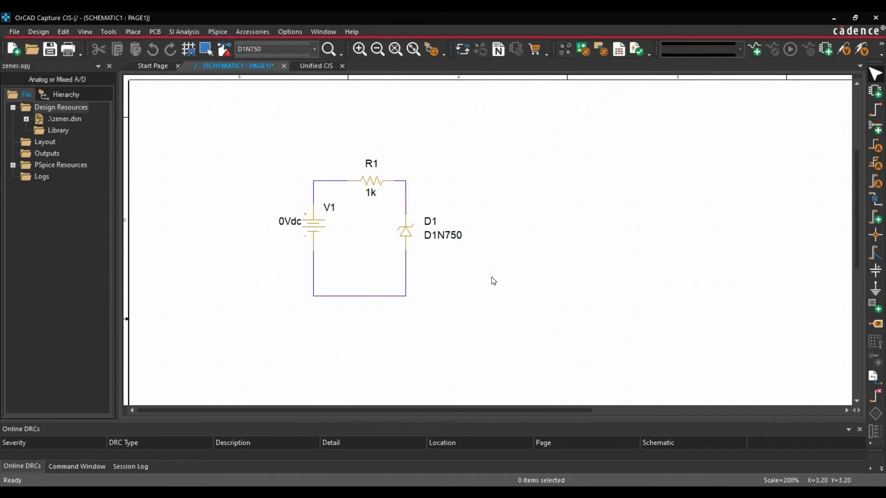
Place a 0/CAPSYM ground symbol on the lower wire corner beneath the voltage source.
{"action": "left_click", "coordinate": [876, 290]}
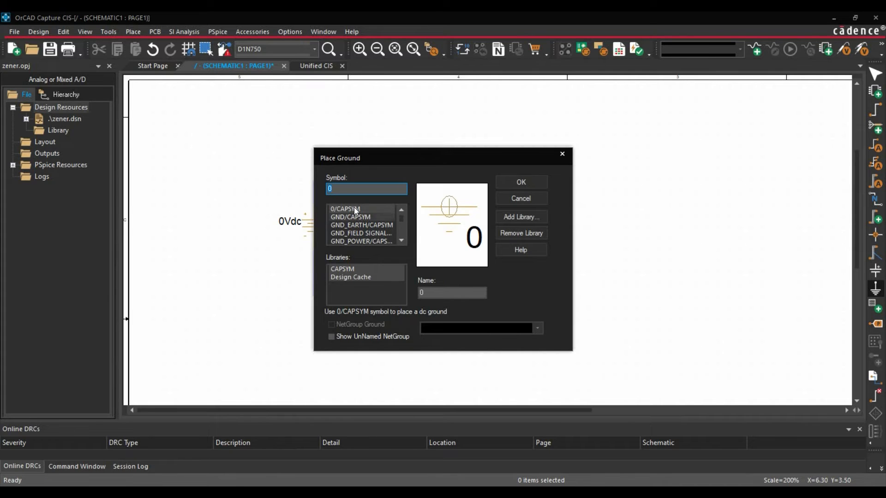
{"action": "left_click", "coordinate": [516, 183]}
{"action": "left_click", "coordinate": [313, 297]}
{"action": "right_click", "coordinate": [440, 309]}
{"action": "left_click", "coordinate": [435, 303]}
{"action": "left_click", "coordinate": [550, 300]}
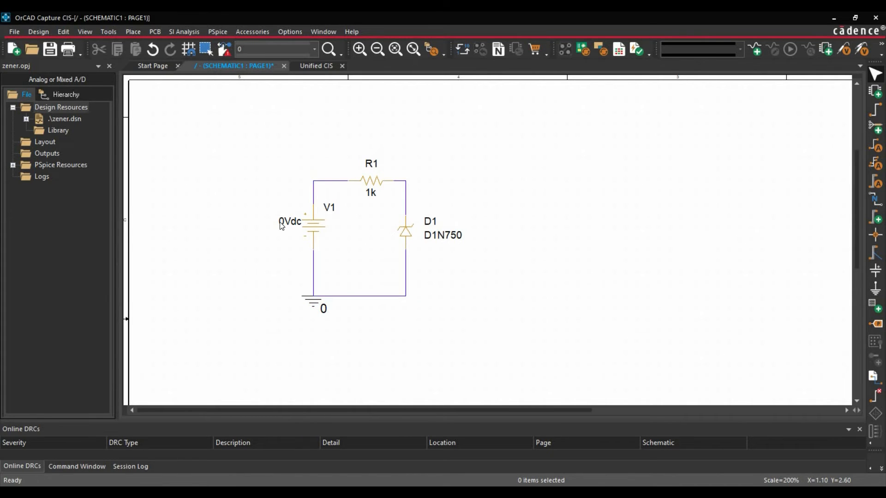
Set the DC value of voltage source V1 to 5Vdc.
{"action": "double_click", "coordinate": [288, 224]}
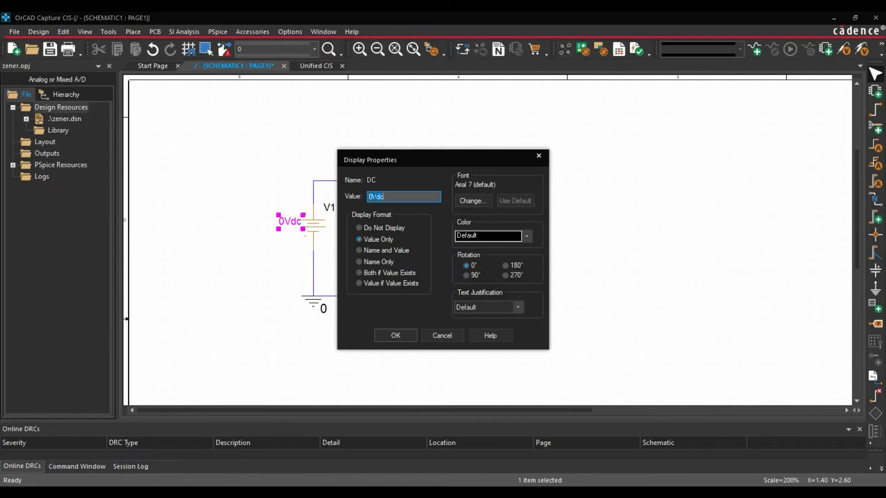
{"action": "left_click", "coordinate": [374, 196]}
{"action": "key", "text": "BackSpace"}
{"action": "type", "text": "5"}
{"action": "left_click", "coordinate": [395, 335]}
Set the value of resistor R1 to 0.
{"action": "double_click", "coordinate": [370, 193]}
{"action": "type", "text": "0"}
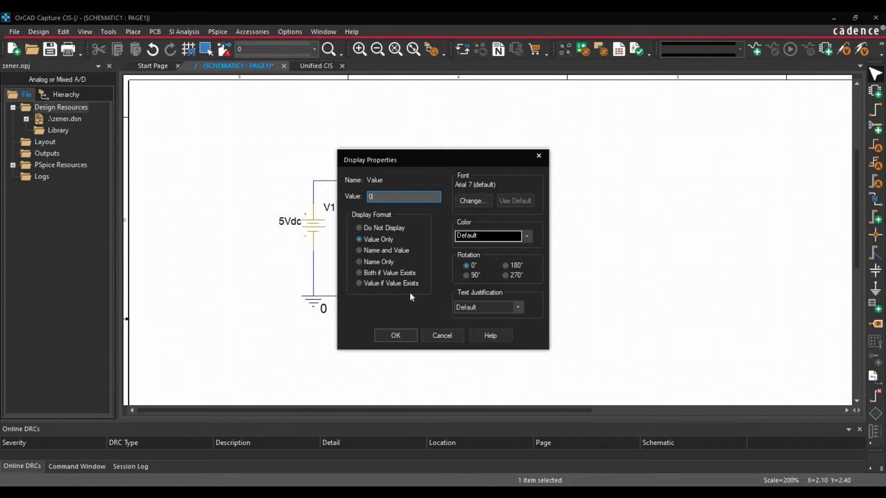
{"action": "left_click", "coordinate": [402, 330]}
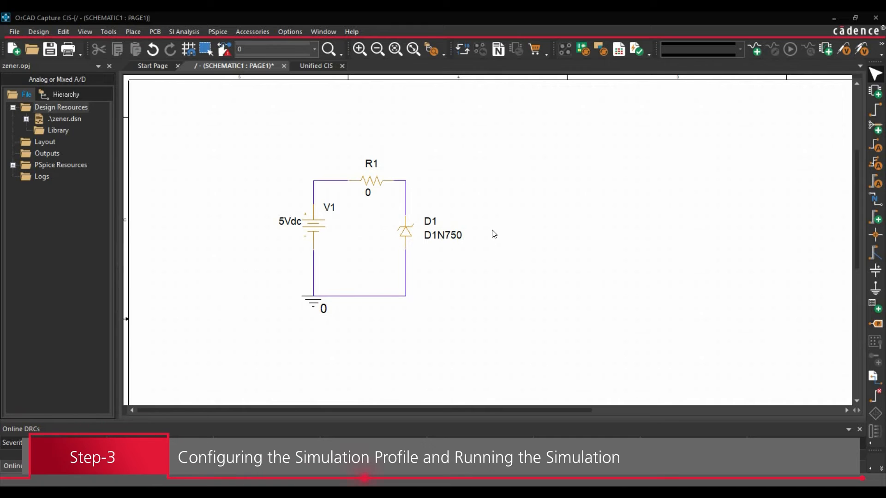
Create a new PSpice simulation profile named ZENER without inheriting settings.
{"action": "left_click", "coordinate": [754, 51]}
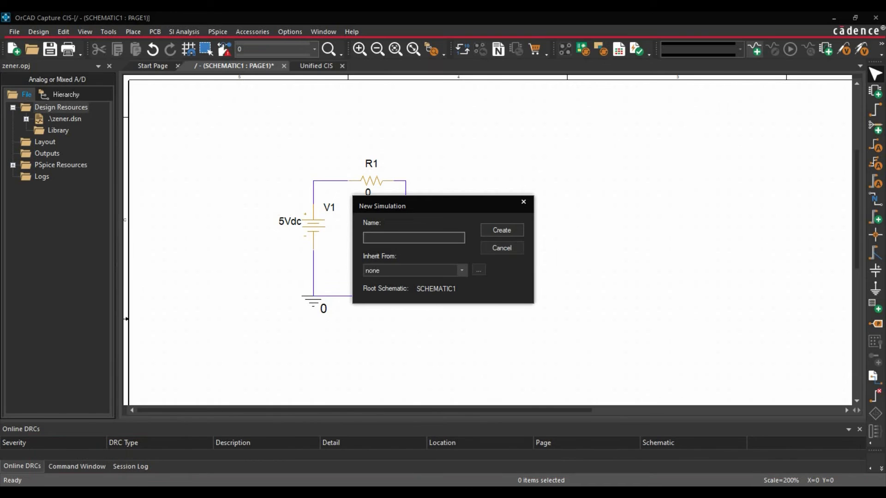
{"action": "left_click", "coordinate": [392, 234]}
{"action": "type", "text": "ZENER"}
{"action": "left_click", "coordinate": [503, 231]}
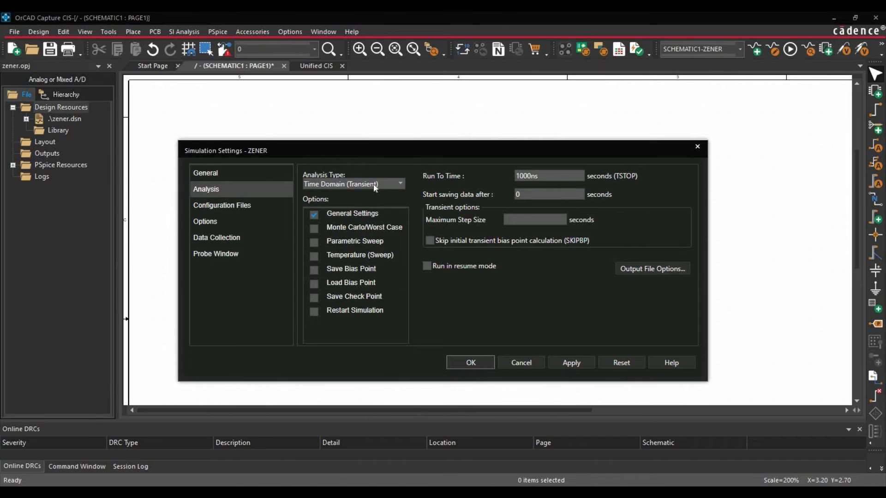
Set the simulation profile's analysis type to DC Sweep.
{"action": "left_click", "coordinate": [375, 186]}
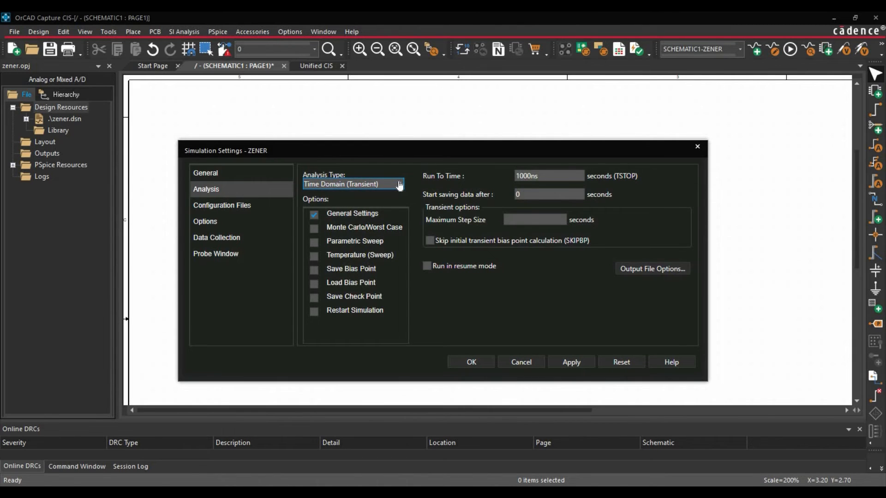
{"action": "left_click", "coordinate": [398, 184]}
{"action": "left_click", "coordinate": [333, 205]}
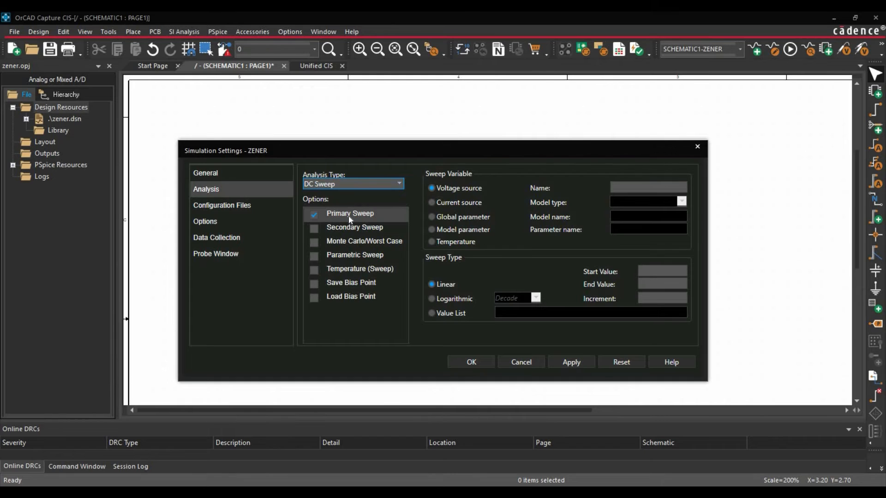
Define the primary sweep of voltage source V1 as linear from 0 to 10 in increments of 1 and save the profile settings.
{"action": "left_click", "coordinate": [622, 186]}
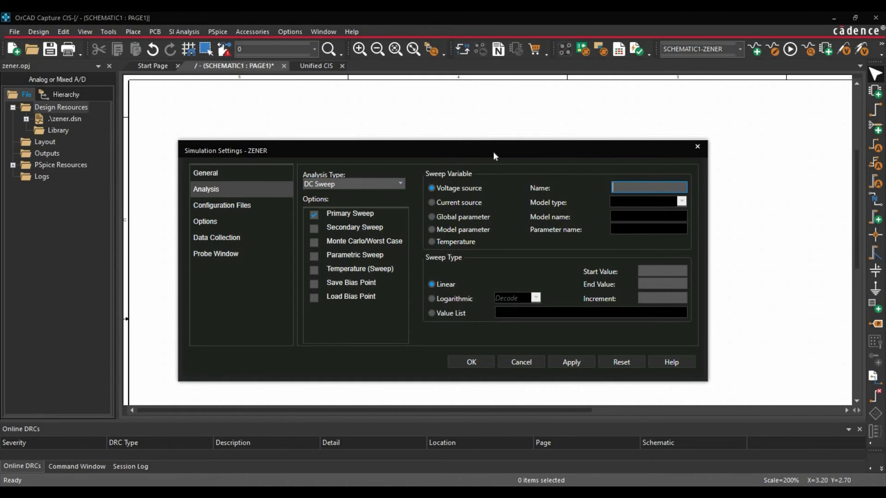
{"action": "left_click_drag", "start_coordinate": [485, 152], "coordinate": [492, 117]}
{"action": "type", "text": "V1"}
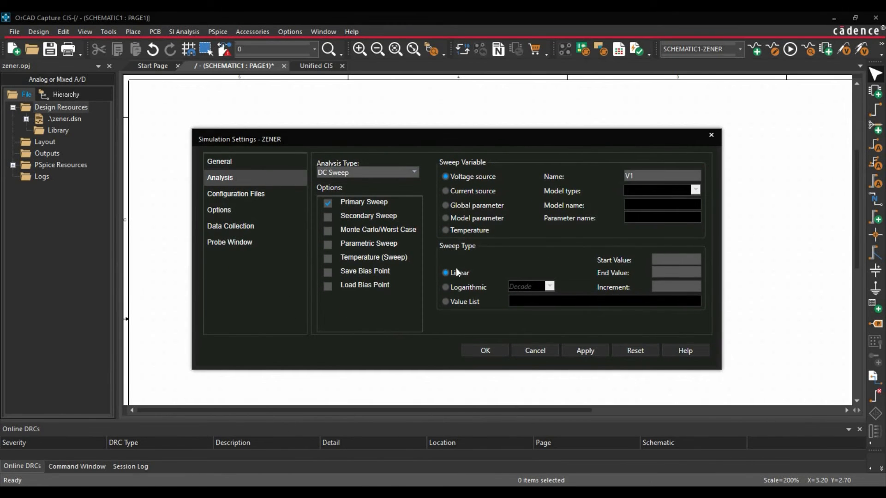
{"action": "left_click", "coordinate": [668, 259]}
{"action": "type", "text": "10"}
{"action": "left_click", "coordinate": [671, 286]}
{"action": "type", "text": "1"}
{"action": "left_click", "coordinate": [582, 351]}
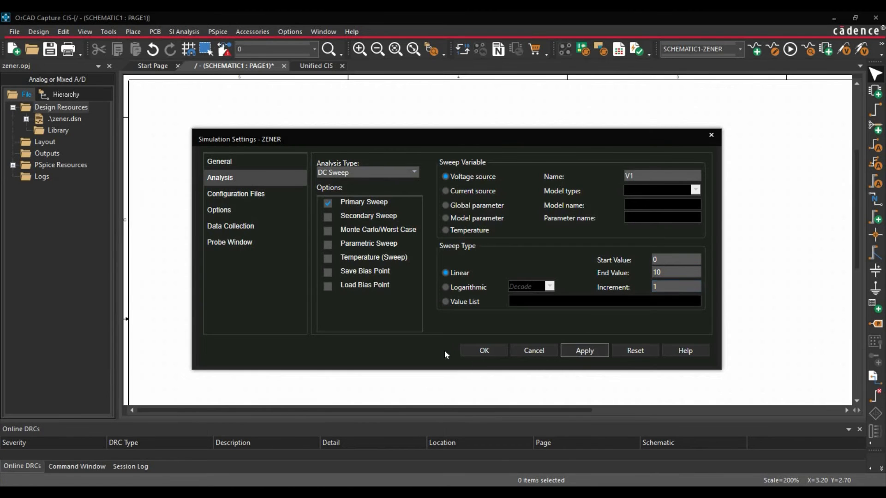
{"action": "left_click", "coordinate": [471, 350]}
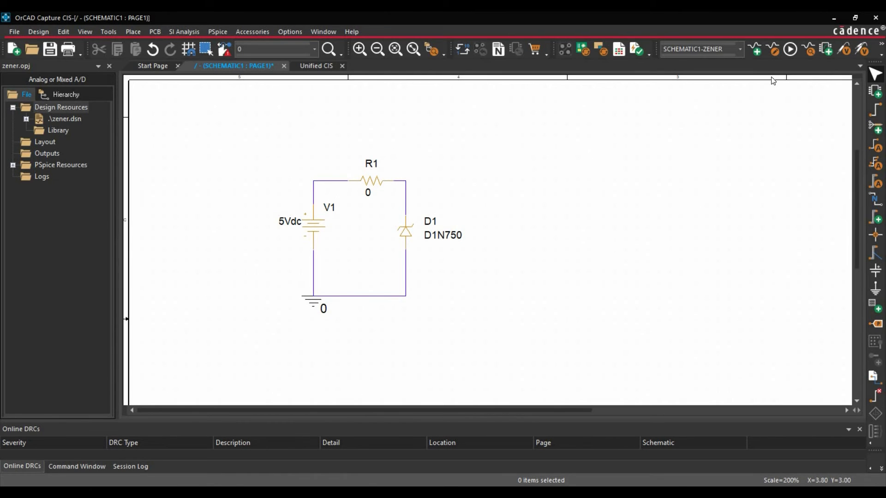
Place a current marker on the upper pin of diode D1 and run the ZENER simulation.
{"action": "left_click", "coordinate": [881, 56]}
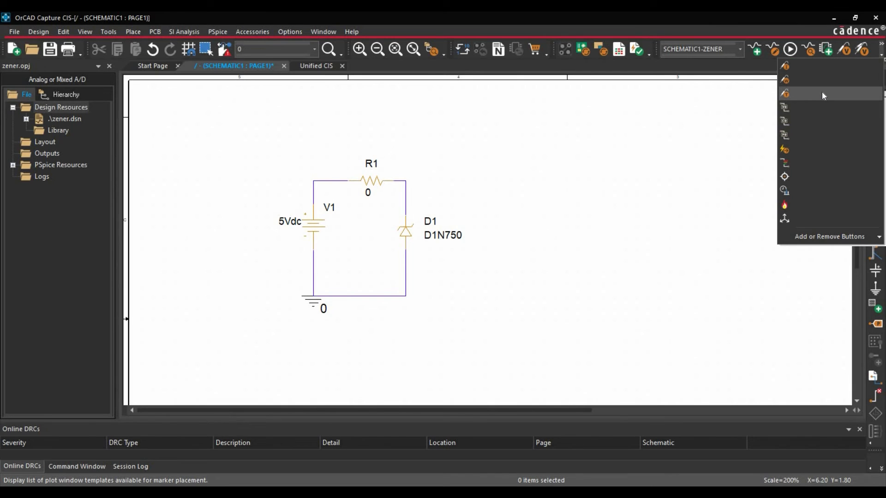
{"action": "left_click", "coordinate": [824, 66]}
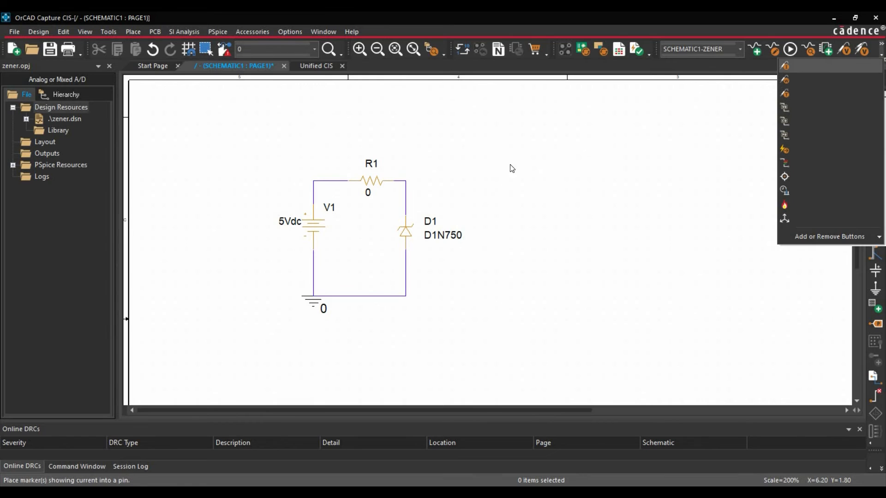
{"action": "right_click", "coordinate": [533, 201]}
{"action": "left_click", "coordinate": [556, 207]}
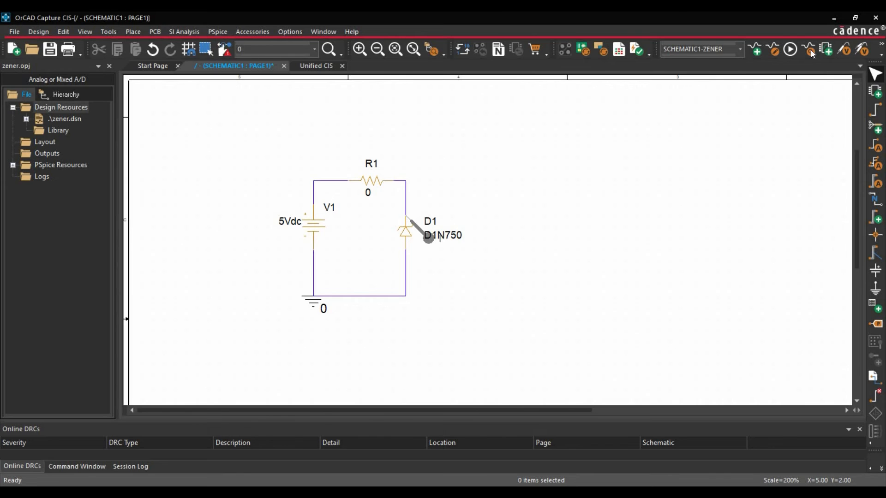
{"action": "left_click", "coordinate": [790, 49]}
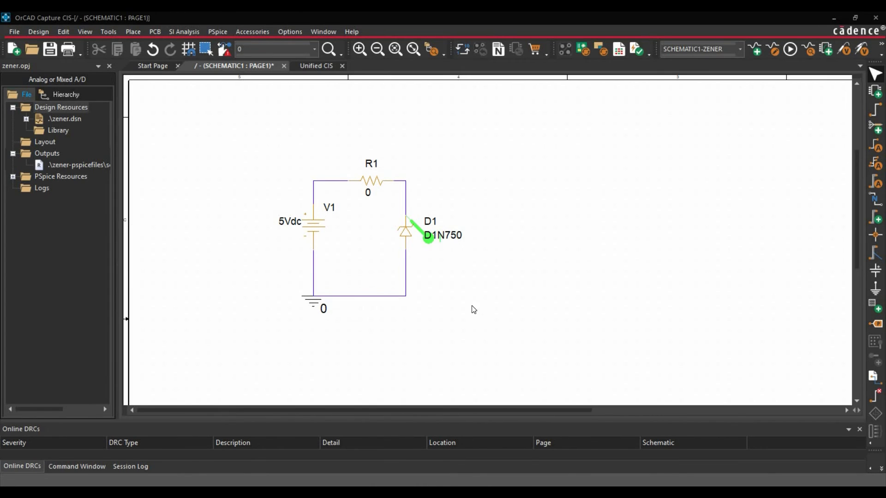
{"action": "left_click", "coordinate": [597, 118]}
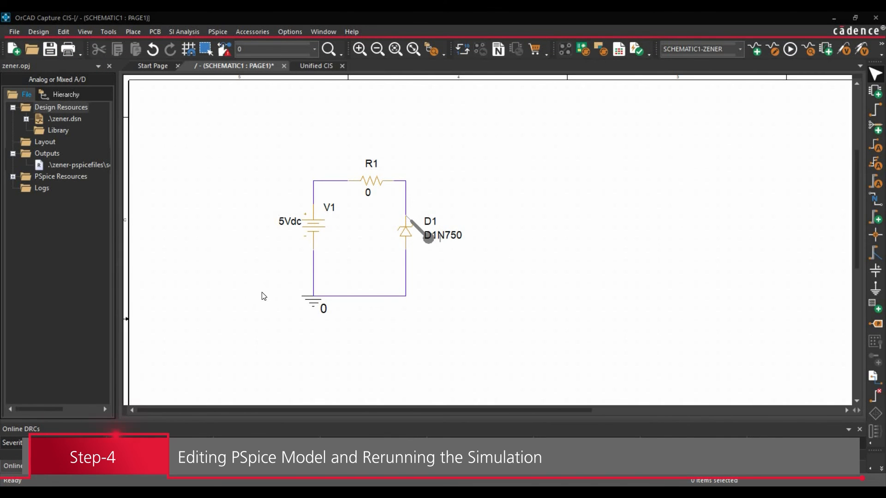
Edit the PSpice model of diode D1 in PSpice Model Editor, setting the breakdown voltage Bv to 8V, and save the model.
{"action": "left_click", "coordinate": [400, 237]}
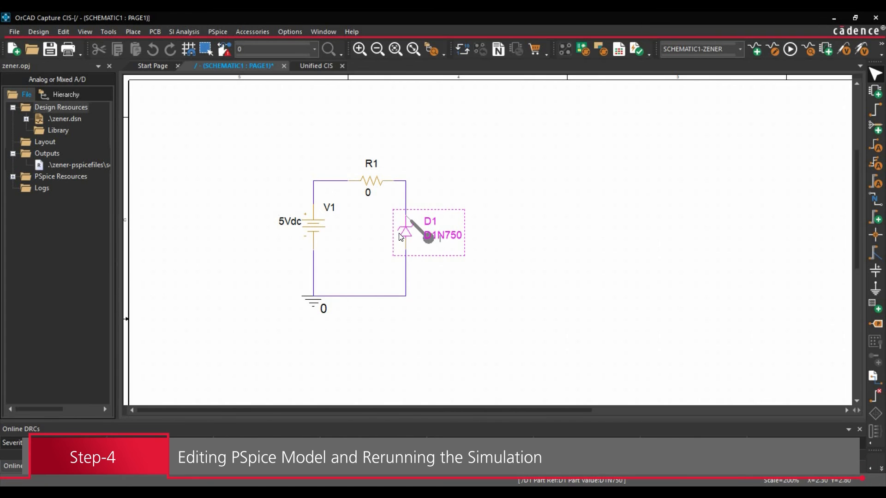
{"action": "right_click", "coordinate": [400, 235]}
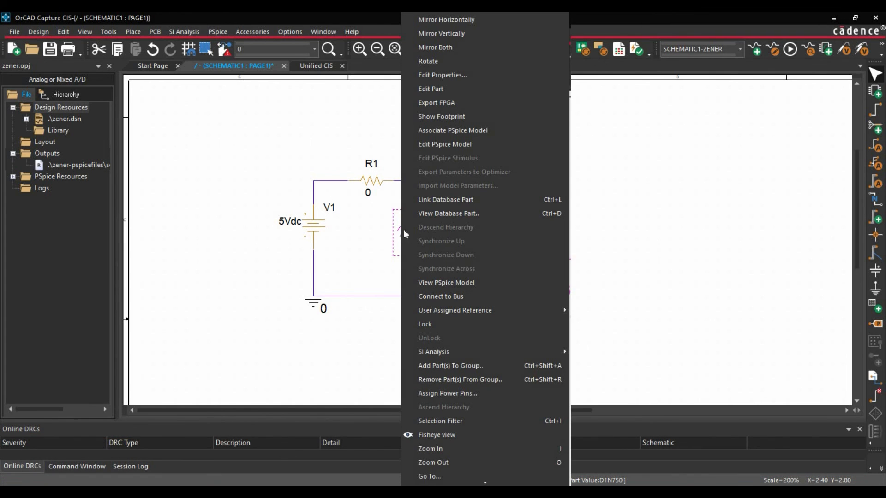
{"action": "left_click", "coordinate": [462, 145]}
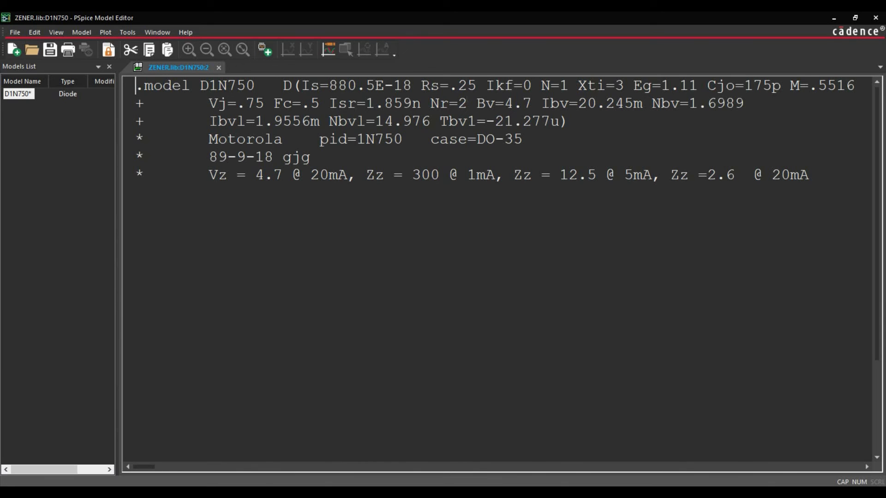
{"action": "left_click_drag", "start_coordinate": [477, 103], "coordinate": [530, 103]}
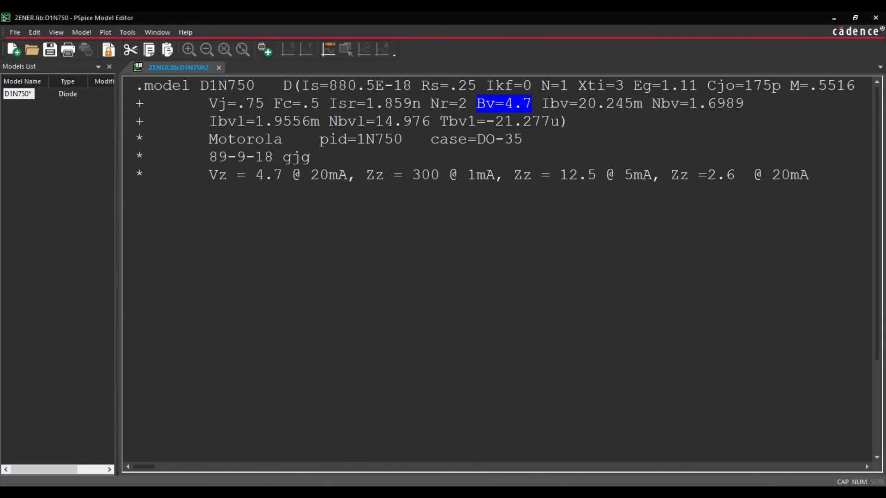
{"action": "left_click", "coordinate": [530, 104]}
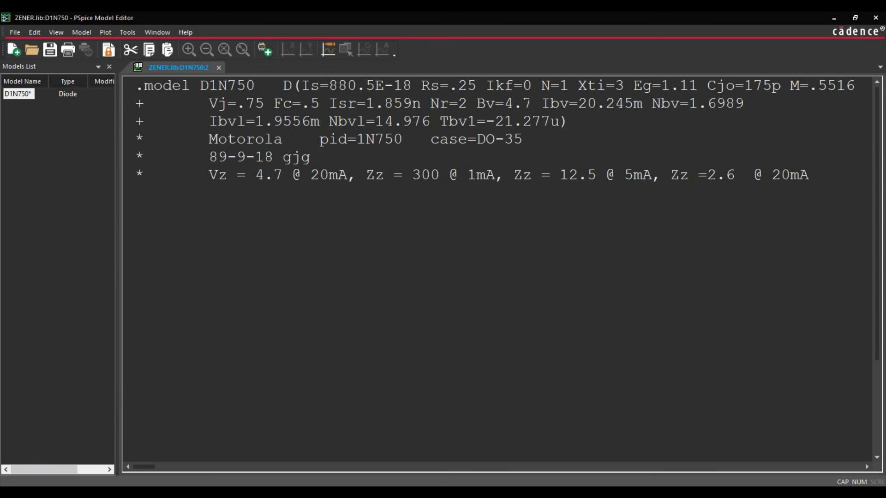
{"action": "key", "text": "BackSpace"}
{"action": "key", "text": "BackSpace"}
{"action": "key", "text": "BackSpace"}
{"action": "type", "text": "8V"}
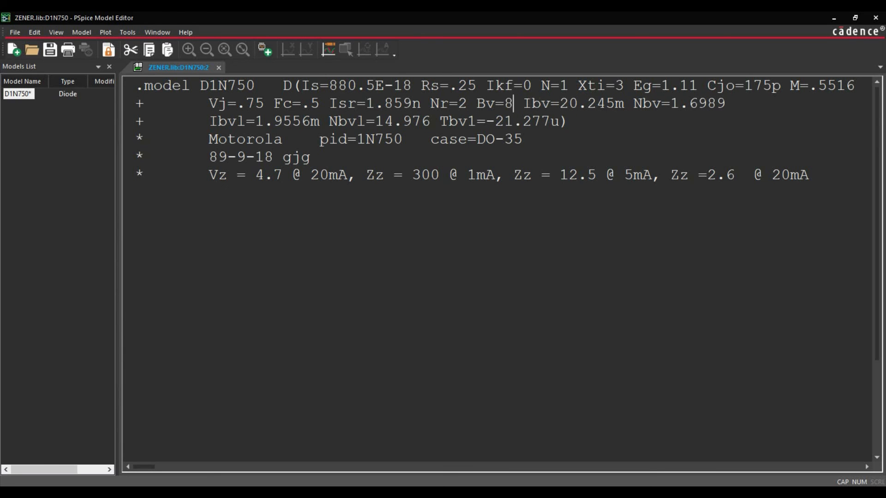
{"action": "left_click", "coordinate": [49, 50]}
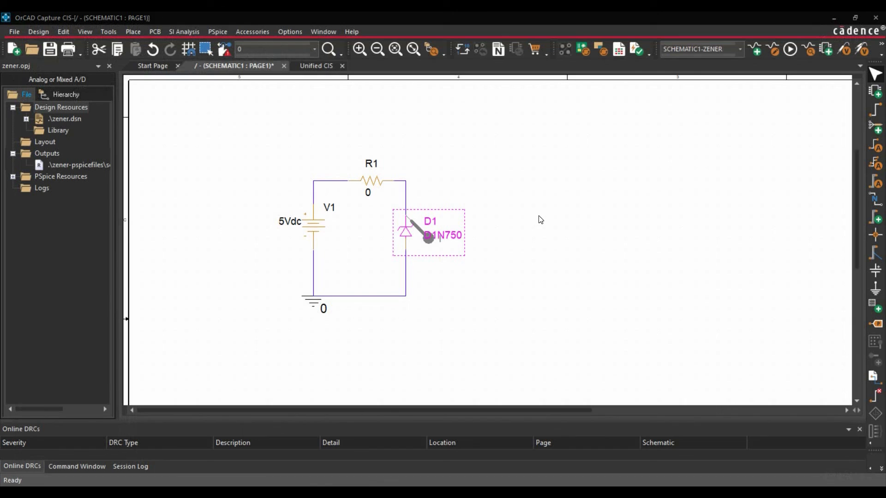
Deselect the diode in OrCAD Capture and rerun the ZENER simulation with the edited model.
{"action": "left_click", "coordinate": [512, 298]}
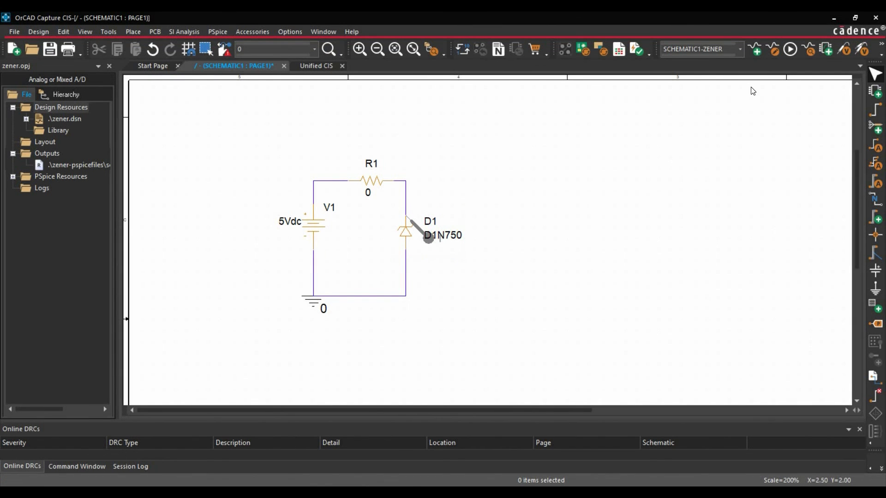
{"action": "left_click", "coordinate": [791, 49]}
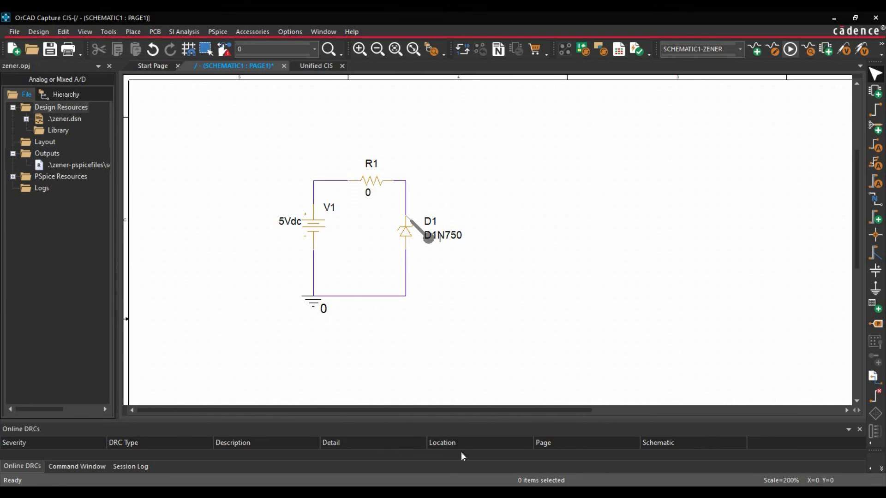